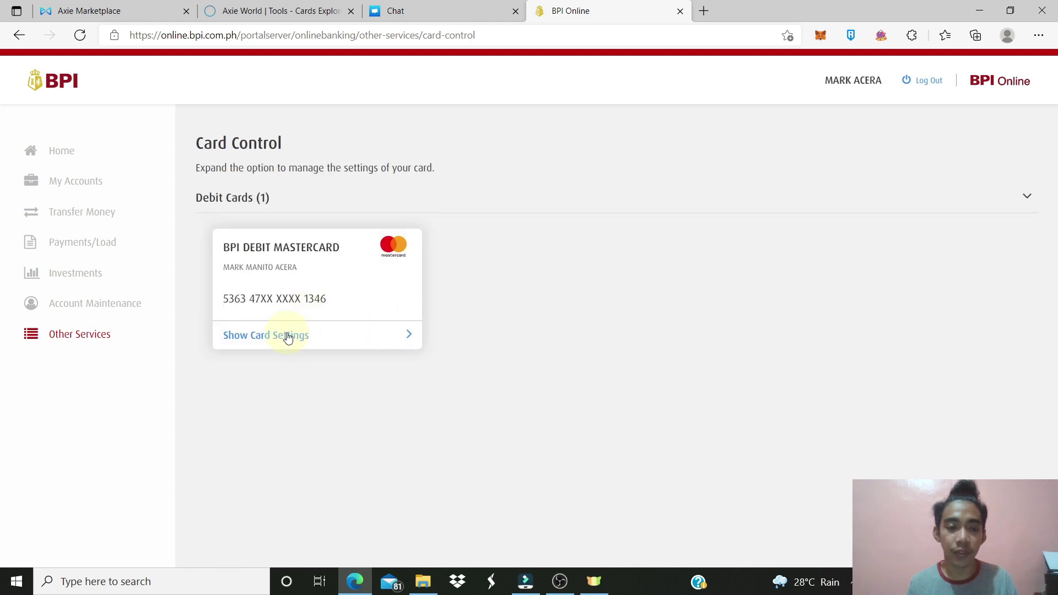
Show the debit card's PHP 20,000 withdrawal and PHP 100,000 purchase limits, leaving E-Commerce off after cancelling the PIN
click(288, 338)
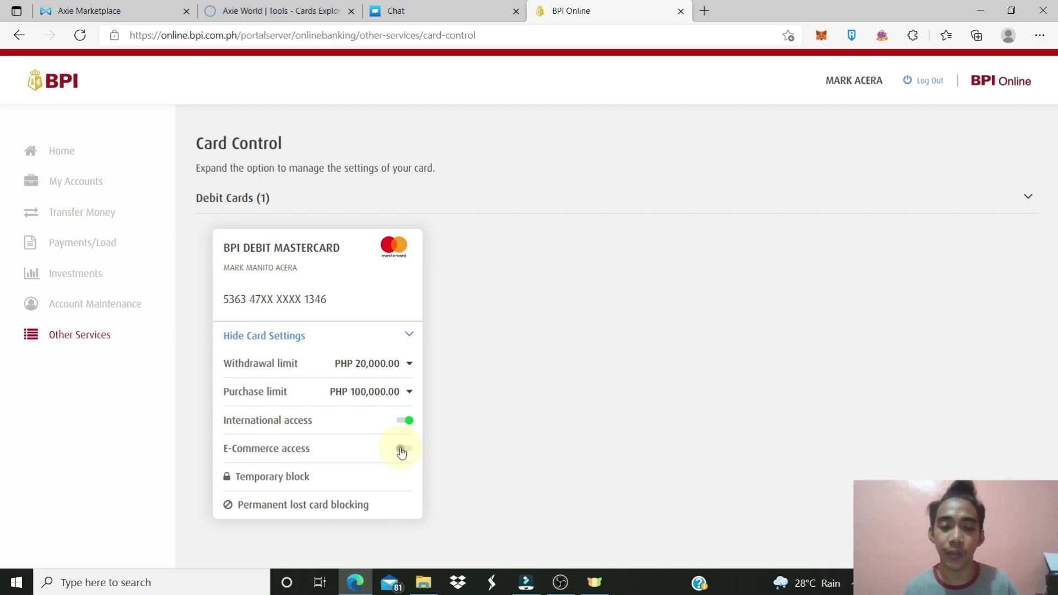
click(401, 450)
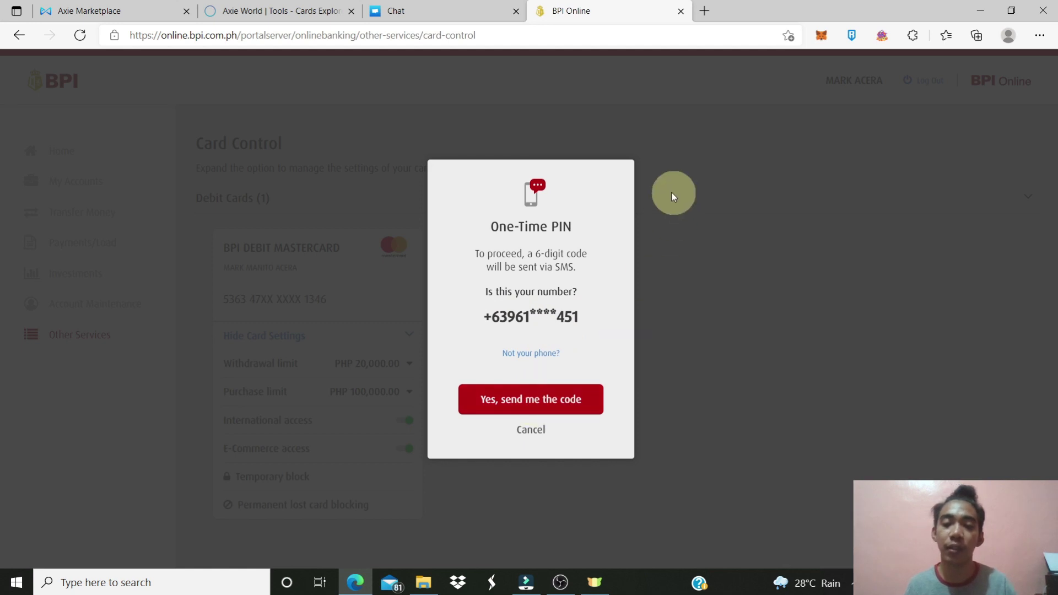
click(531, 431)
click(404, 449)
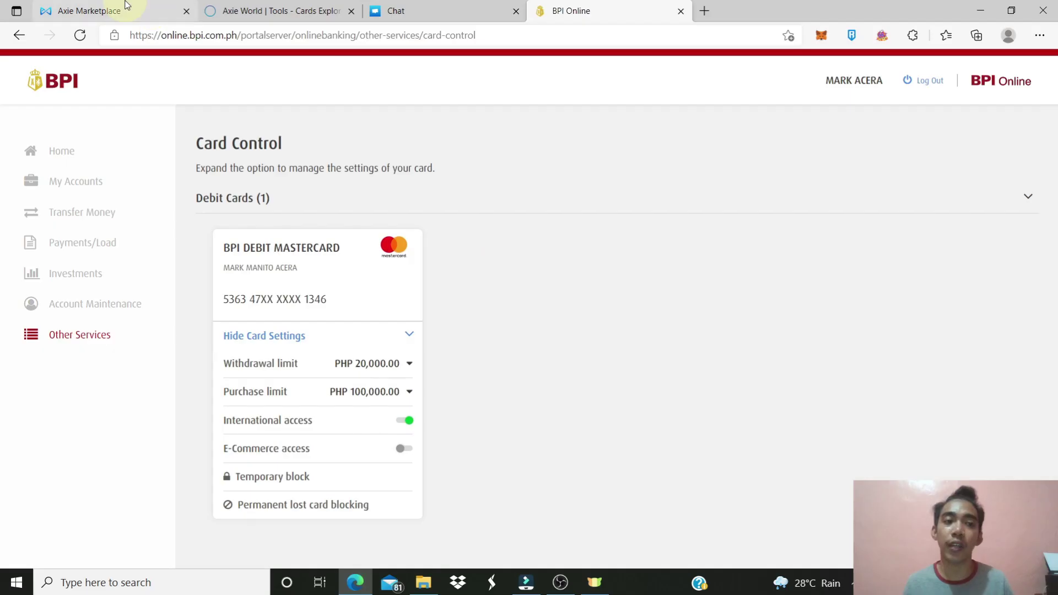
click(89, 11)
From the Ronin wallet's Deposit option, start a Ramp purchase of Ronin WETH (100 USD for 0.0316 WETH)
click(281, 11)
key(ctrl+shift+Tab)
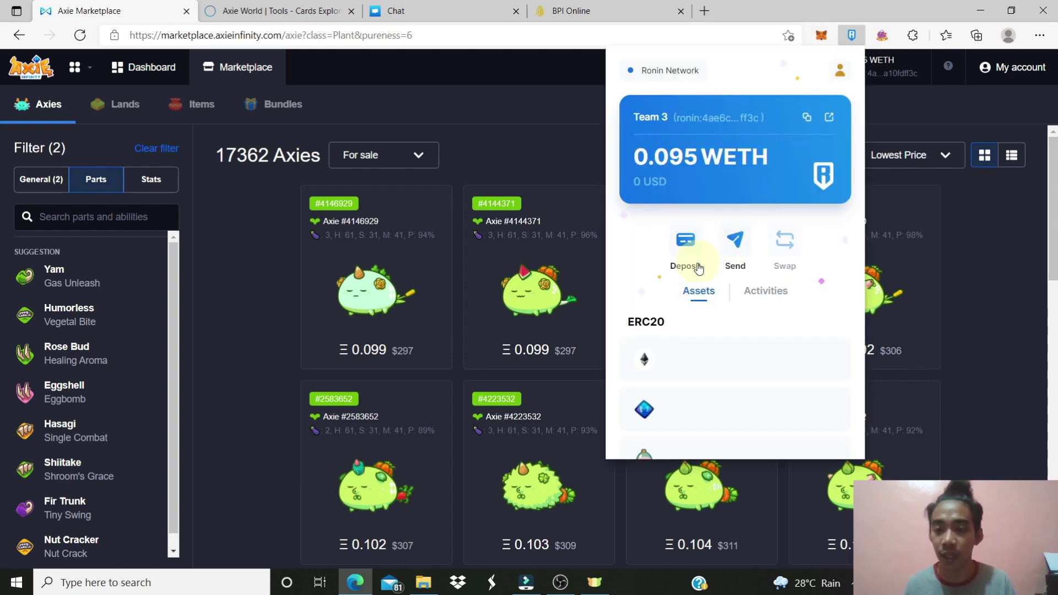
click(688, 248)
click(728, 314)
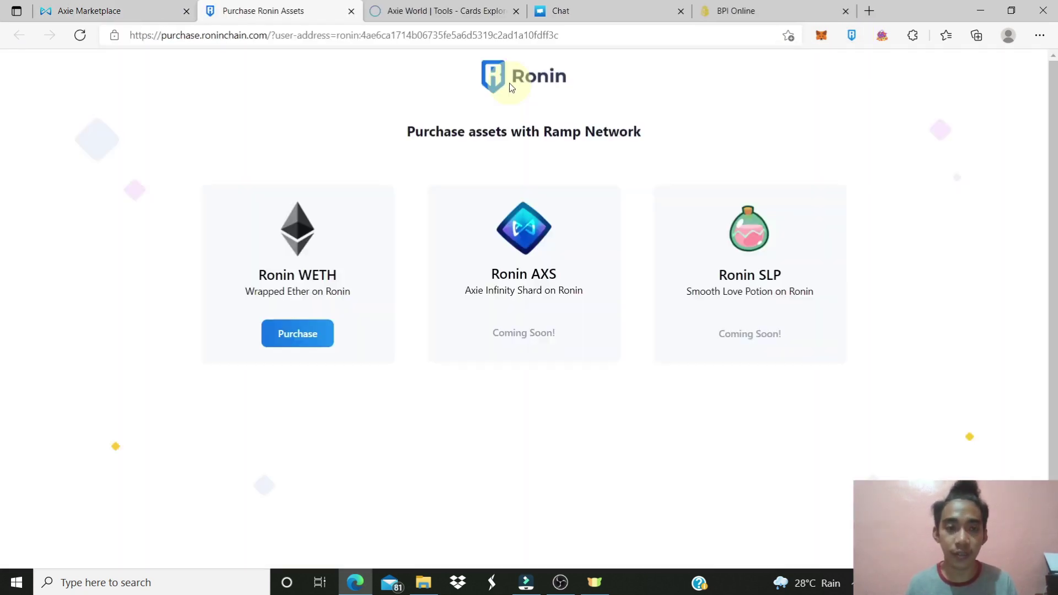
click(303, 333)
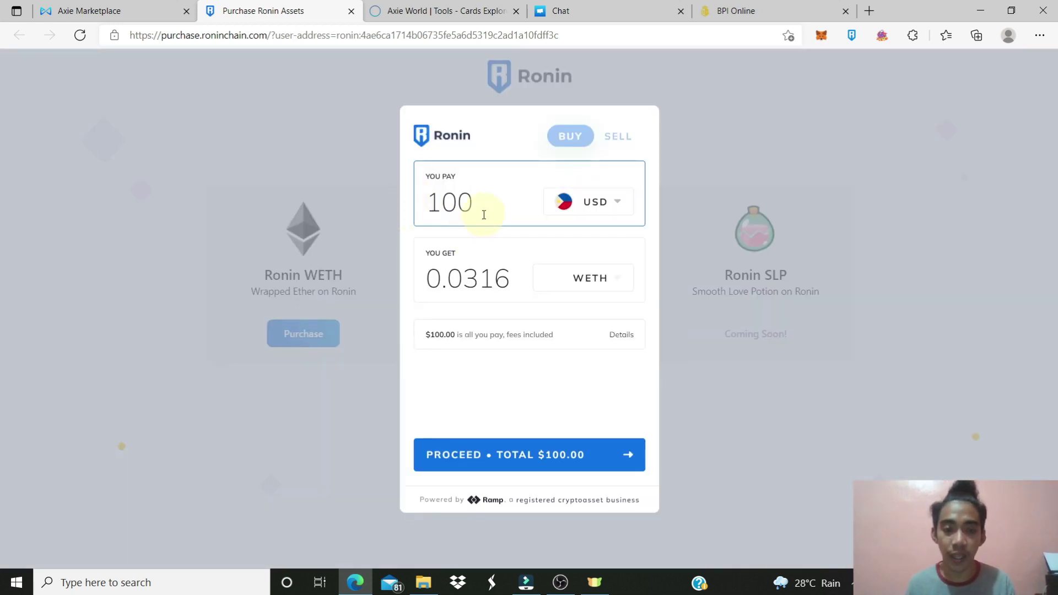
Change the pay amount to 200 USD for 0.0632 WETH and proceed past the e-mail confirmation
drag(480, 202, 389, 207)
text(200)
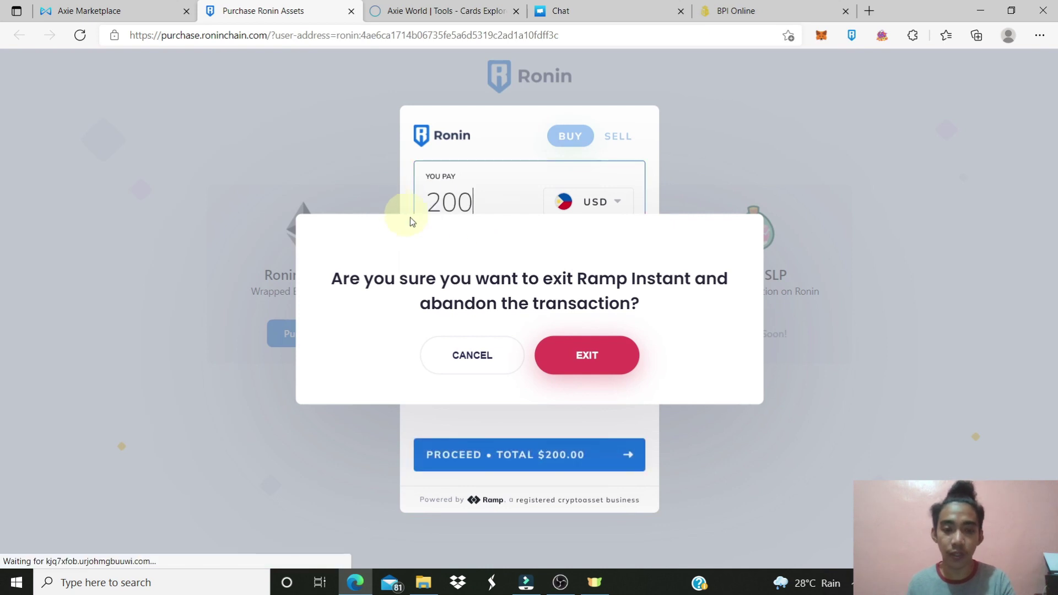
click(472, 356)
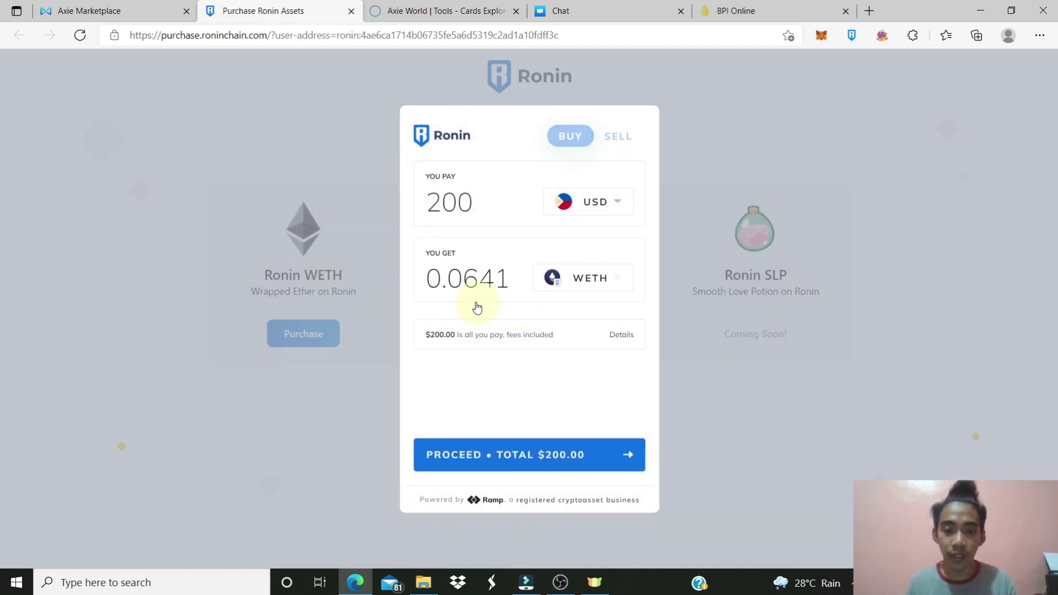
click(530, 454)
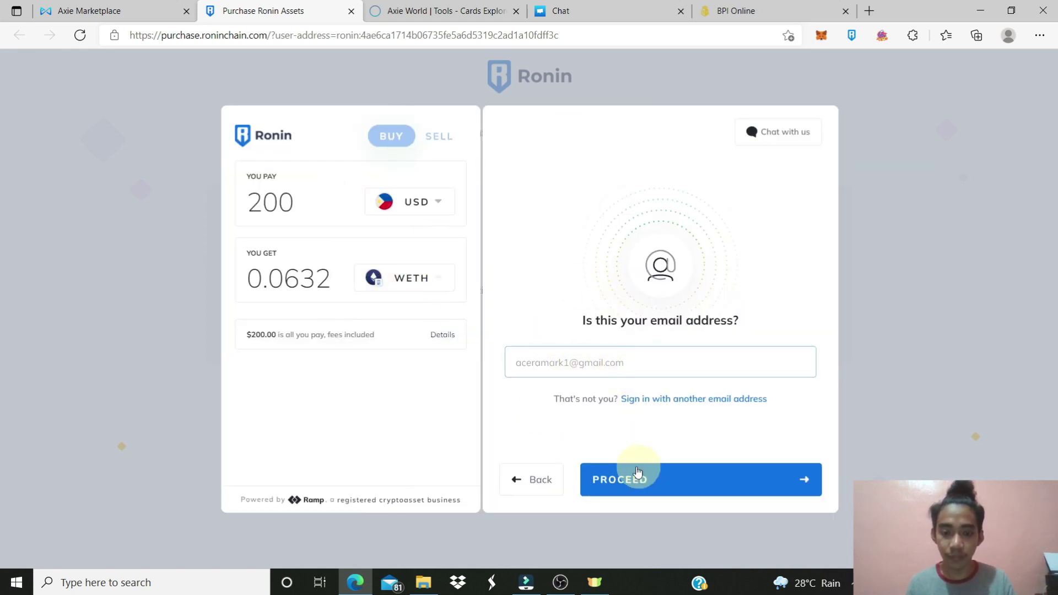
click(661, 476)
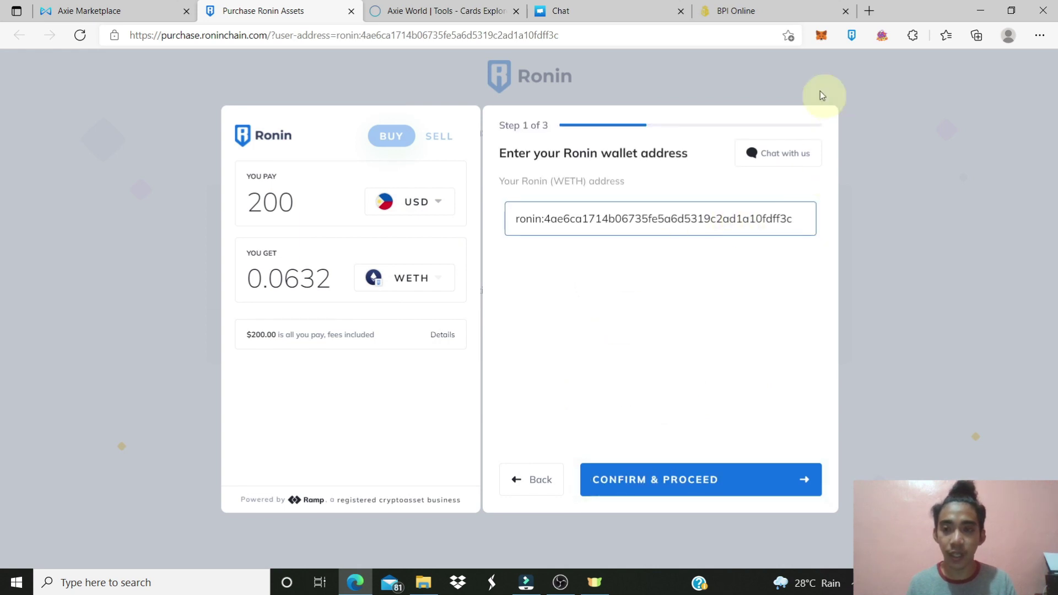
Check the Ronin wallet, re-paste the wallet address into the field and confirm it
click(851, 35)
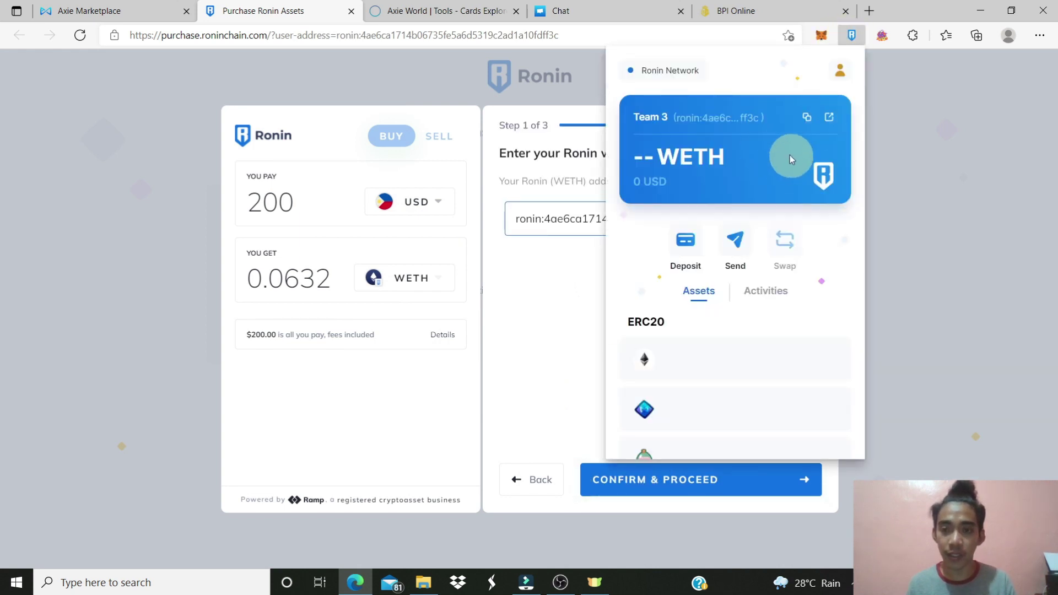
click(882, 137)
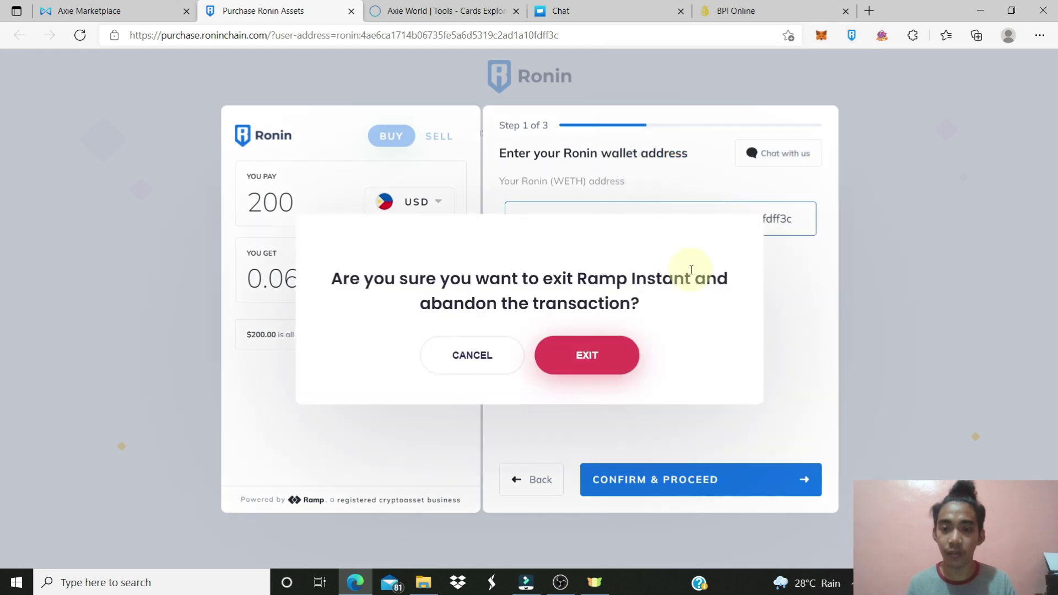
click(493, 358)
drag(795, 222, 517, 223)
key(ctrl+c)
key(BackSpace)
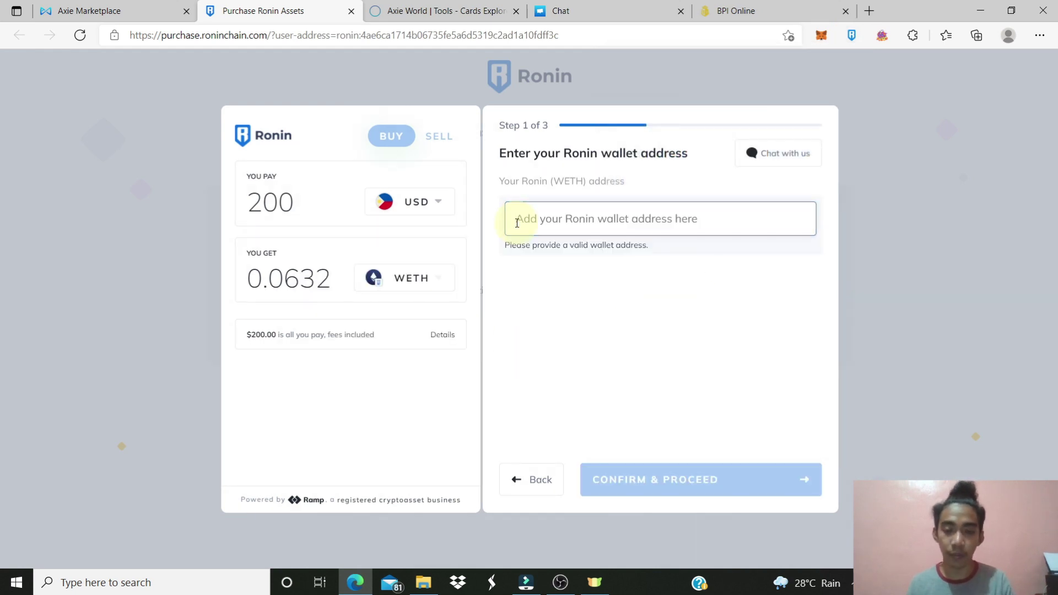
key(ctrl+v)
click(664, 481)
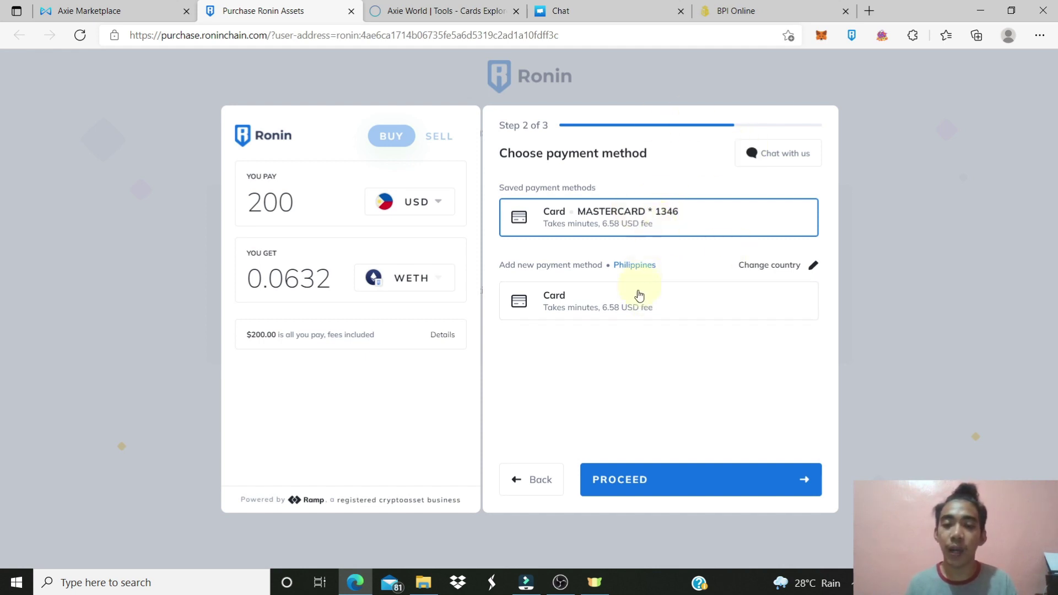
Choose paying with a new card and enter placeholder billing first name and surname
click(641, 308)
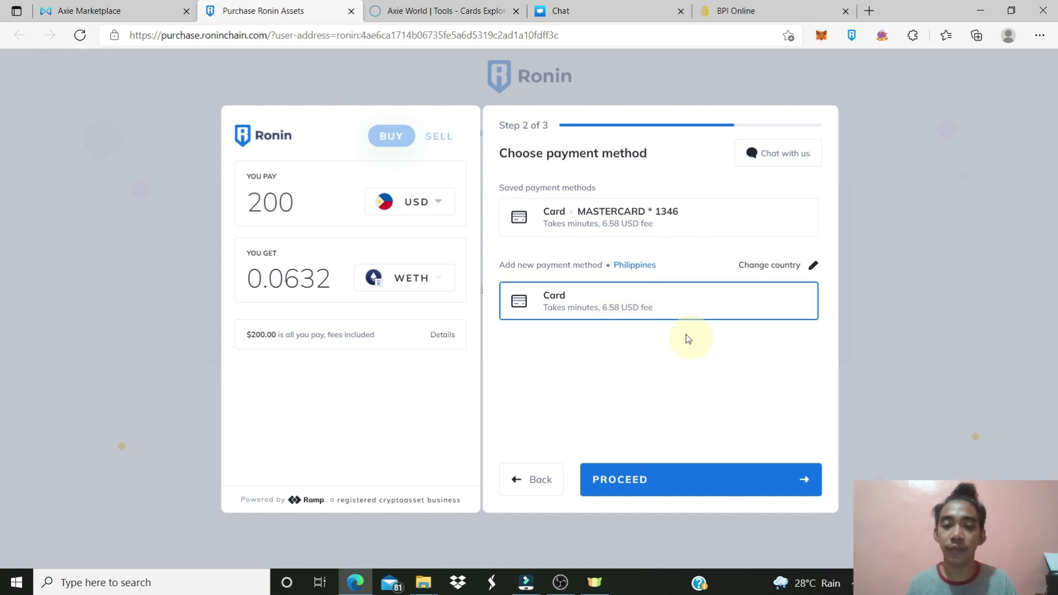
click(656, 479)
click(615, 235)
text(asdsad)
click(709, 234)
text(asdasd)
Enter placeholder street, city and post code, then save the billing address
click(598, 274)
text(asdasd)
click(613, 307)
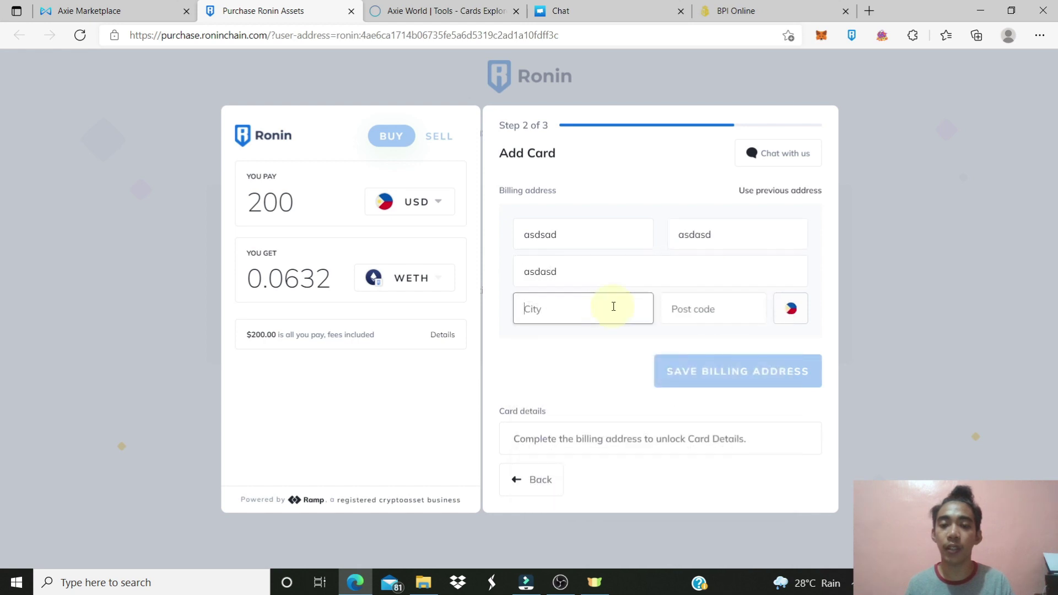
text(ads)
click(716, 310)
text(446)
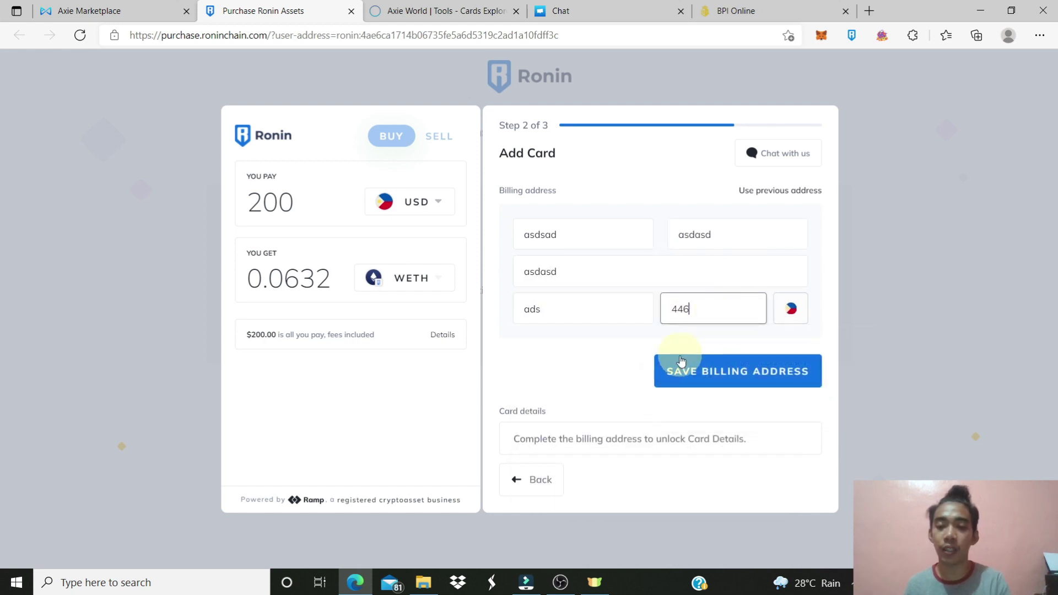
click(702, 378)
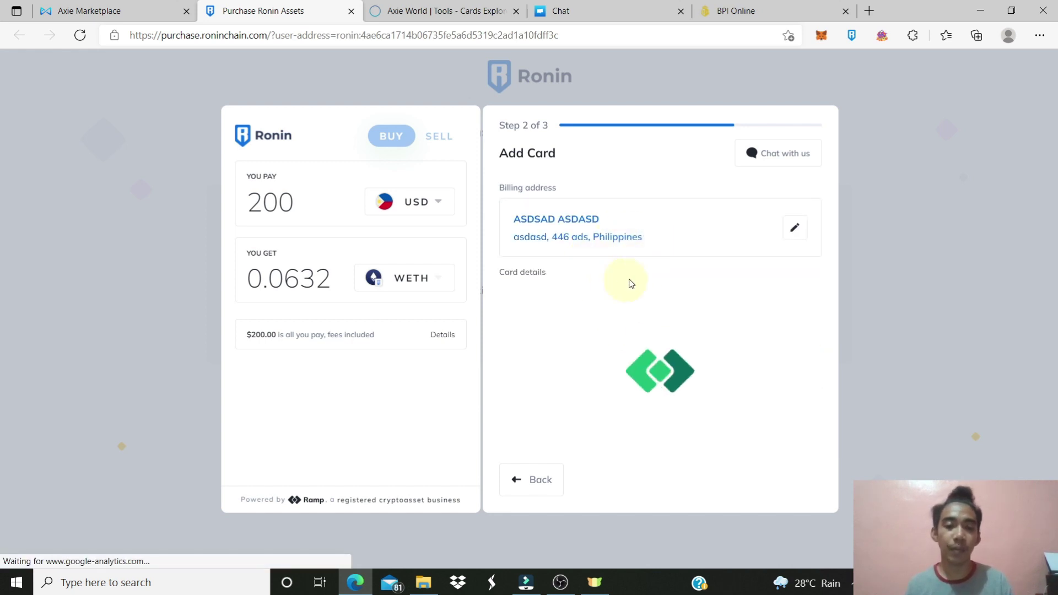
Enter the card number, expiry month 08 and security code, and submit the card
click(581, 331)
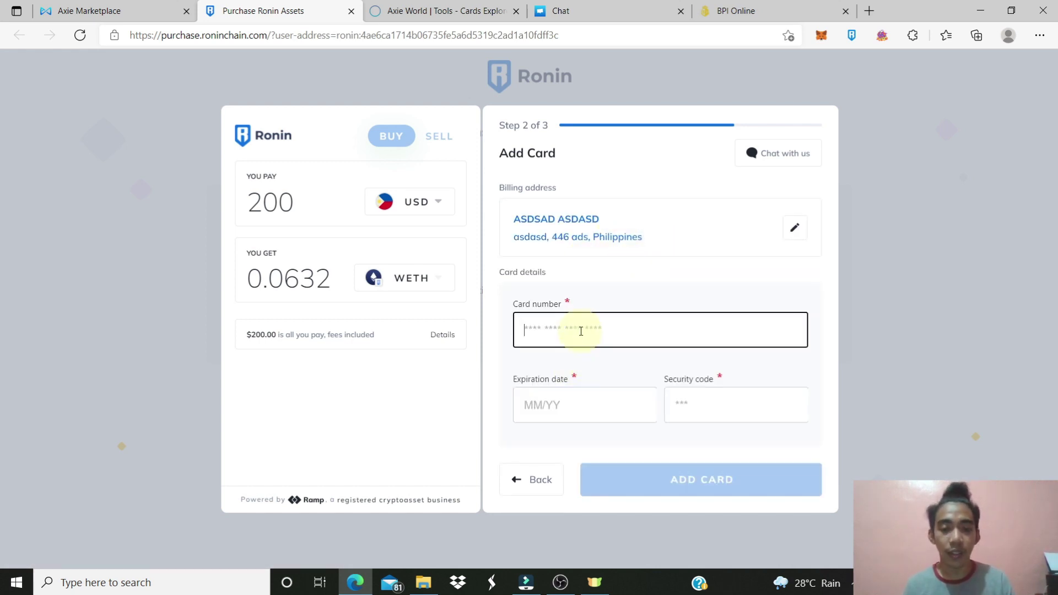
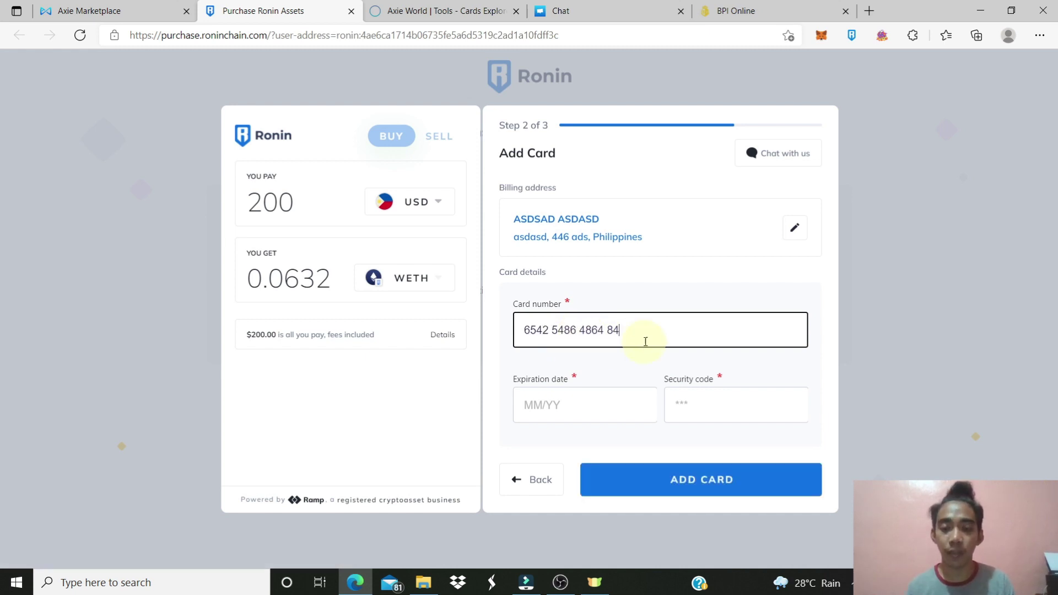
click(577, 398)
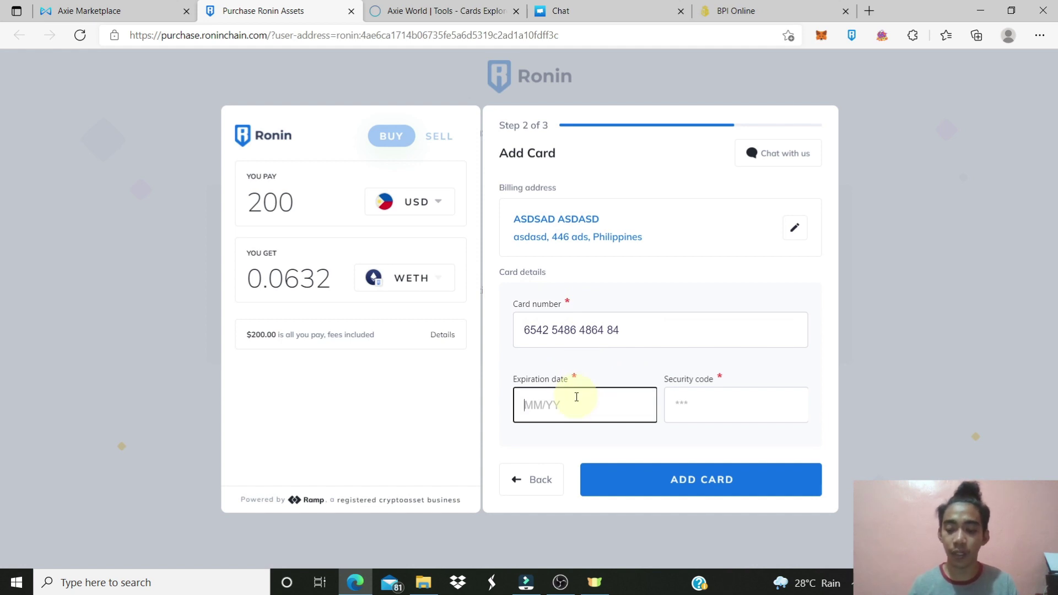
text(08/29)
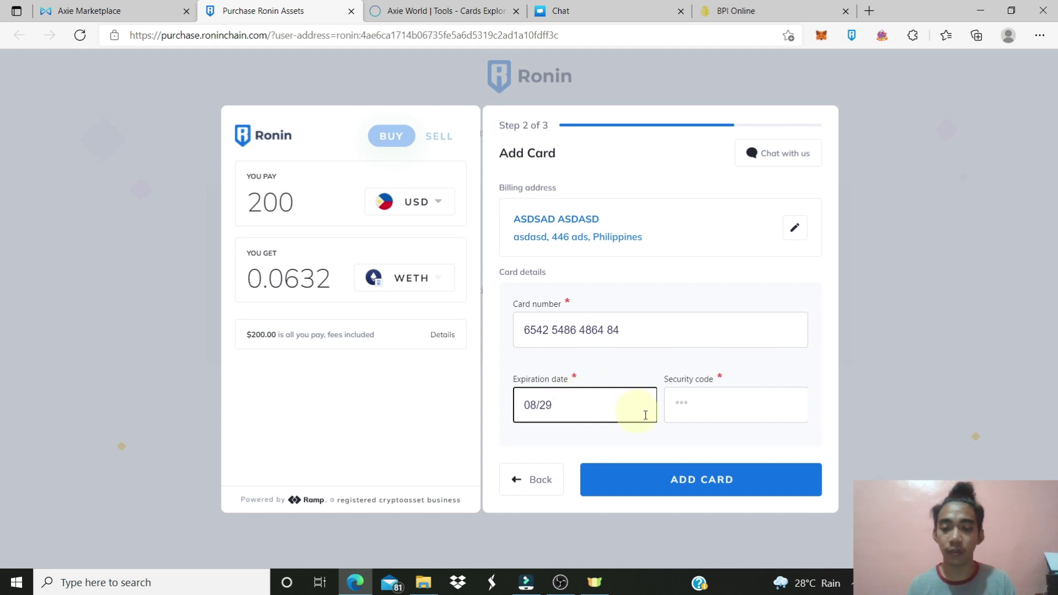
click(707, 415)
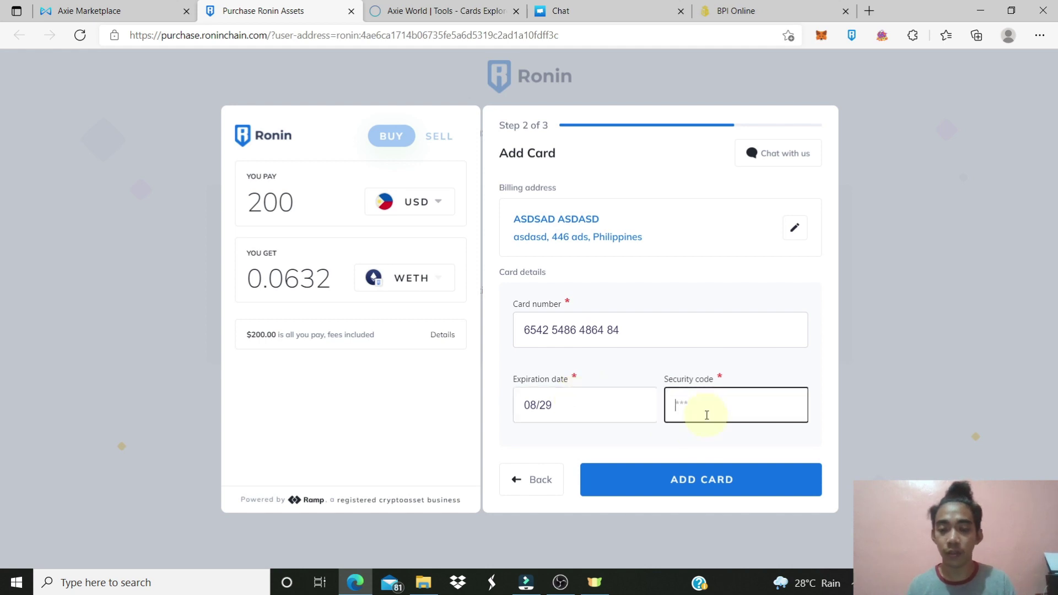
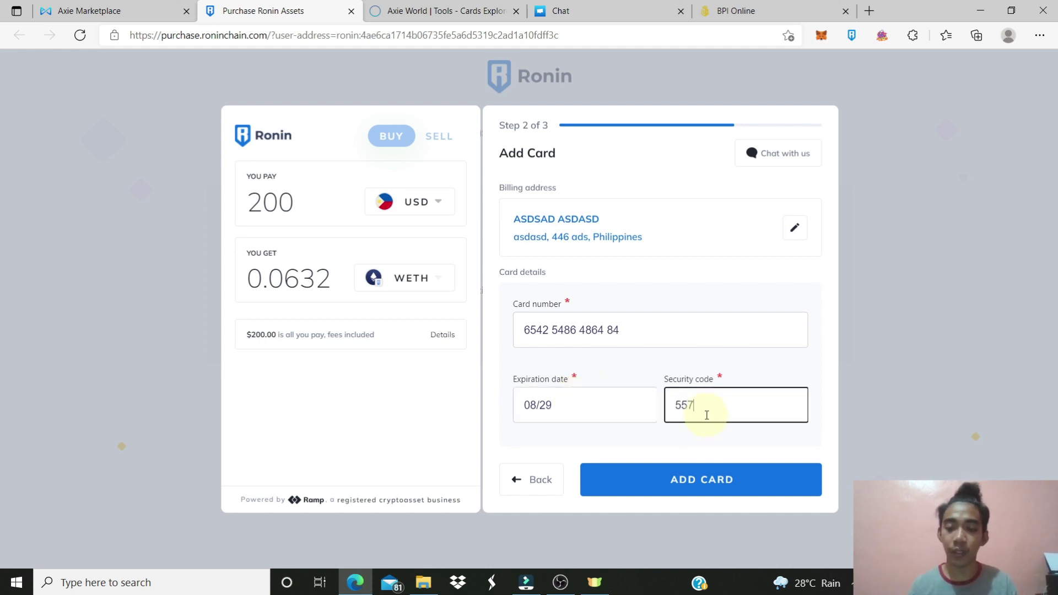
click(702, 475)
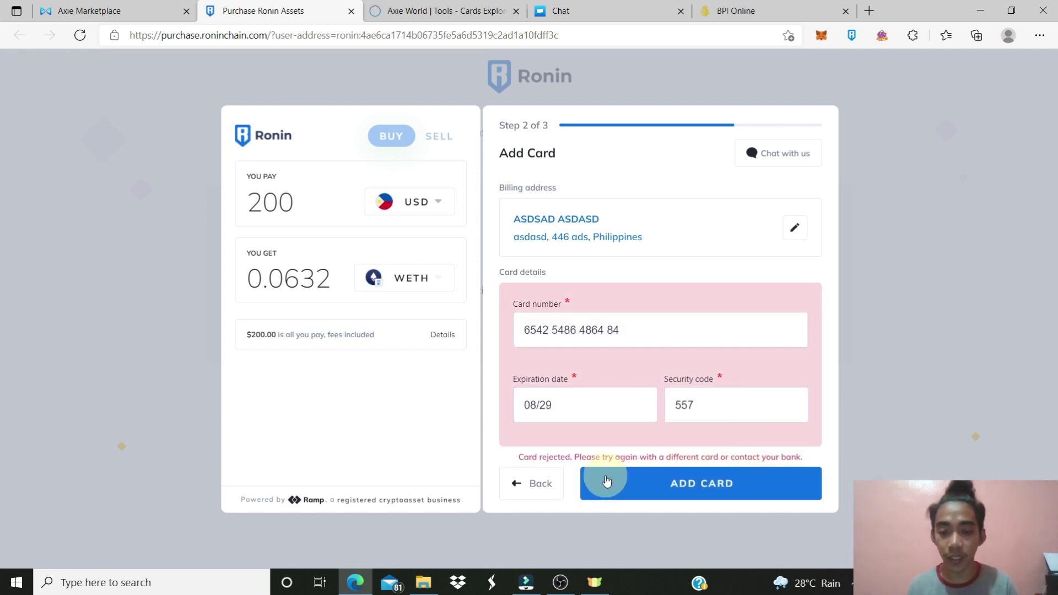
Select the card rejection message, then go to BPI Online's card control page
drag(532, 457, 761, 464)
click(772, 461)
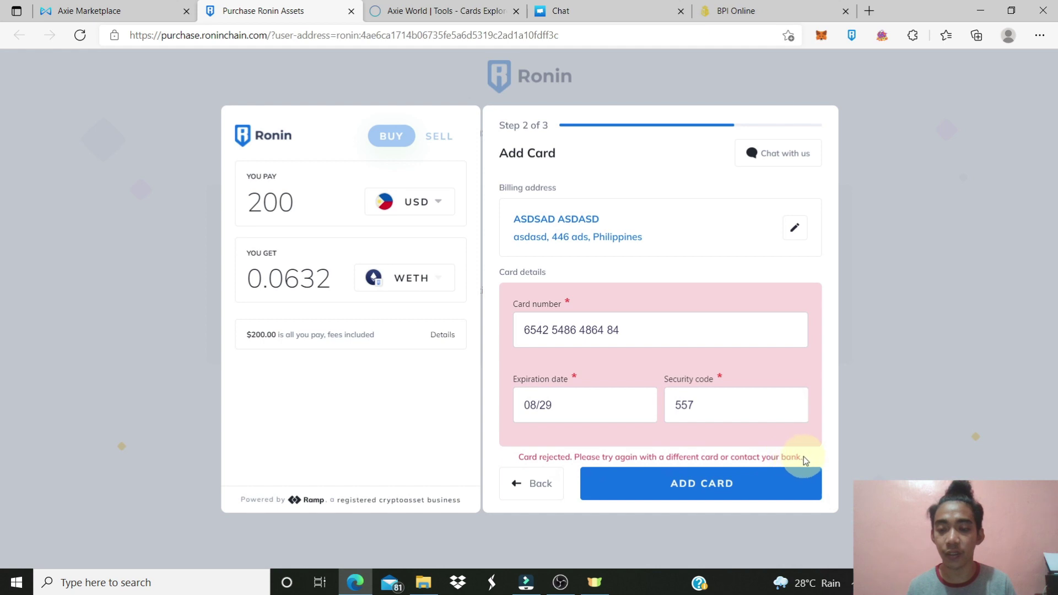
click(772, 11)
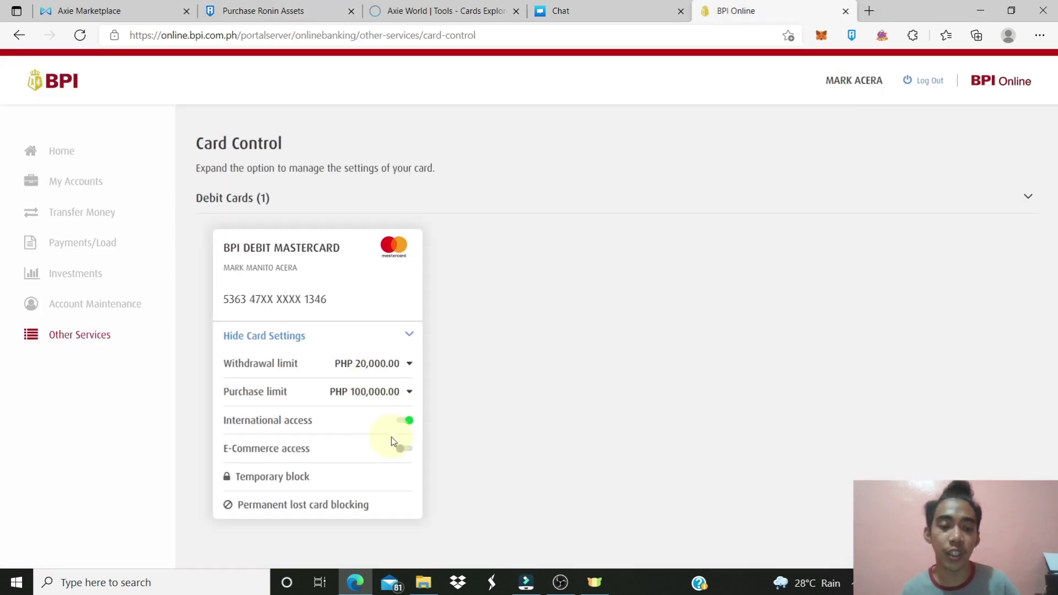
Pass through the Chat tab back to the Ramp Add Card form showing the rejected card
click(613, 12)
click(326, 12)
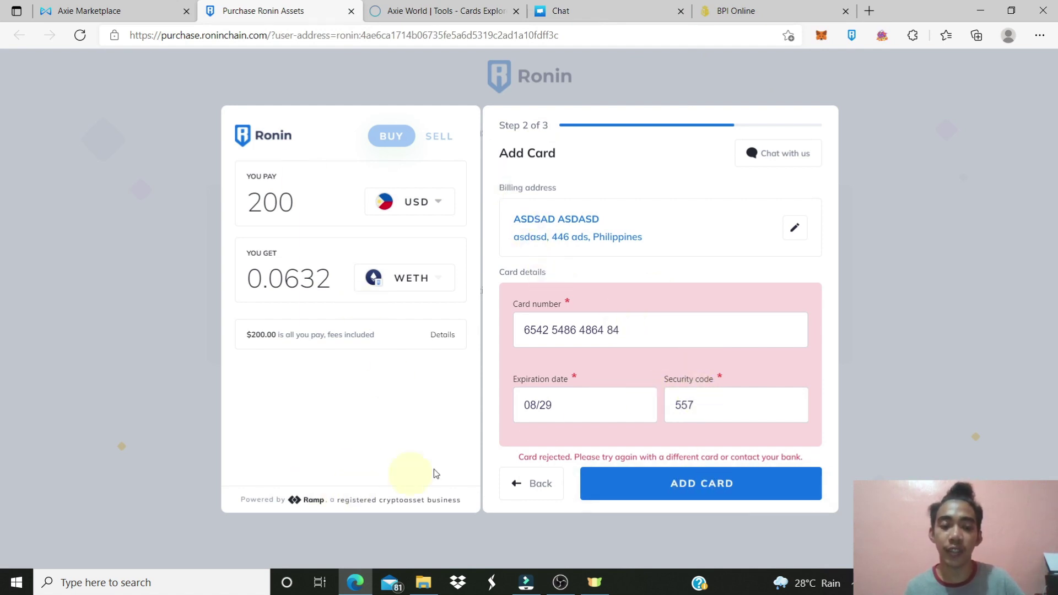
Back out of the Add Card form to the payment-method choice and open the Ramp support chat
click(539, 483)
click(538, 480)
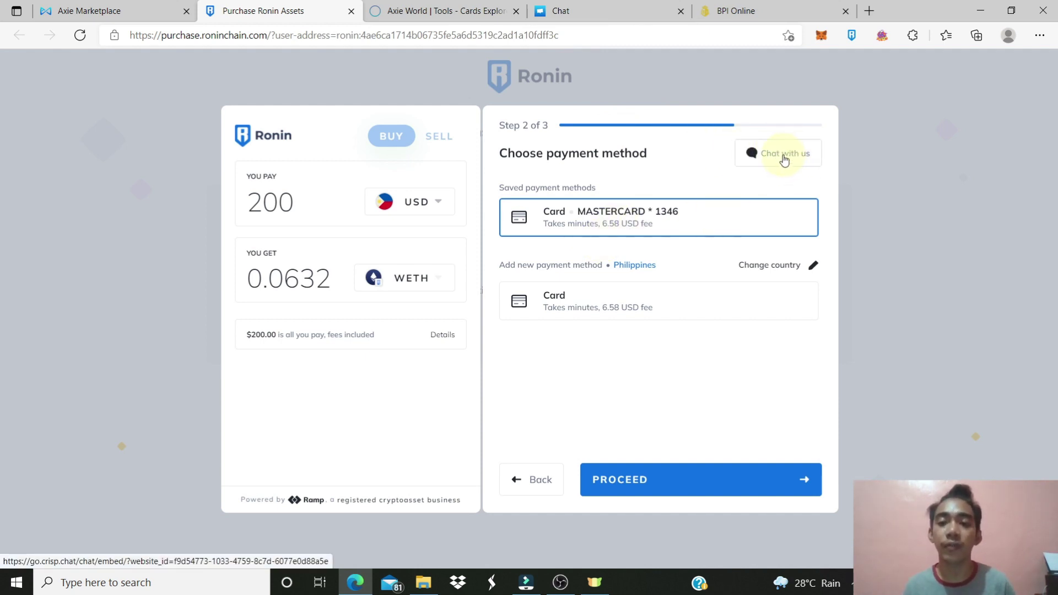
click(634, 11)
Scroll through the proof-of-address support messages, then return to the Ramp payment-method step
scroll(584, 337, down, 5)
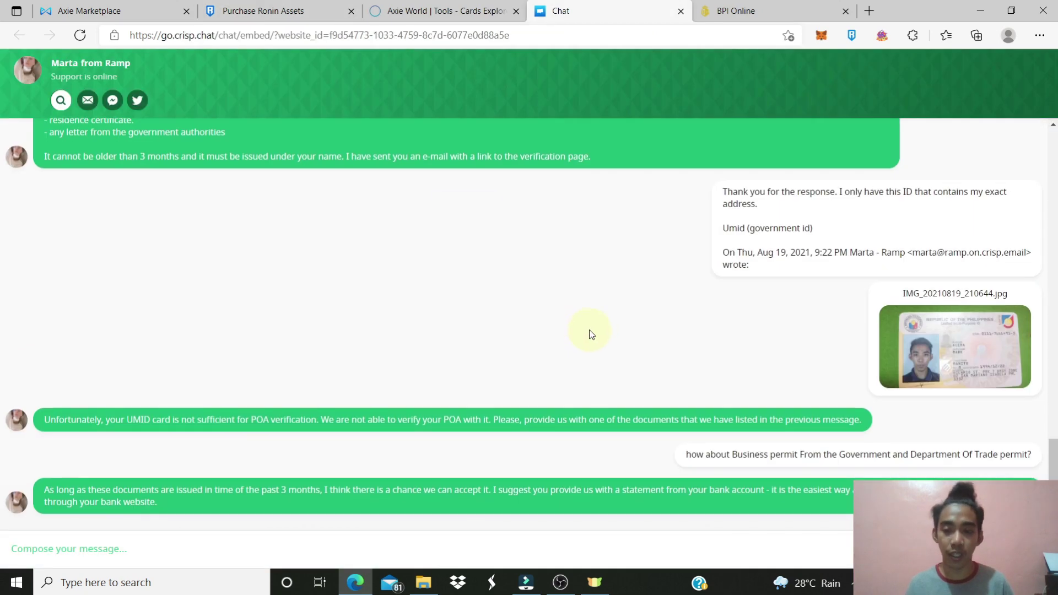
scroll(590, 331, up, 5)
scroll(592, 333, down, 5)
scroll(591, 333, up, 10)
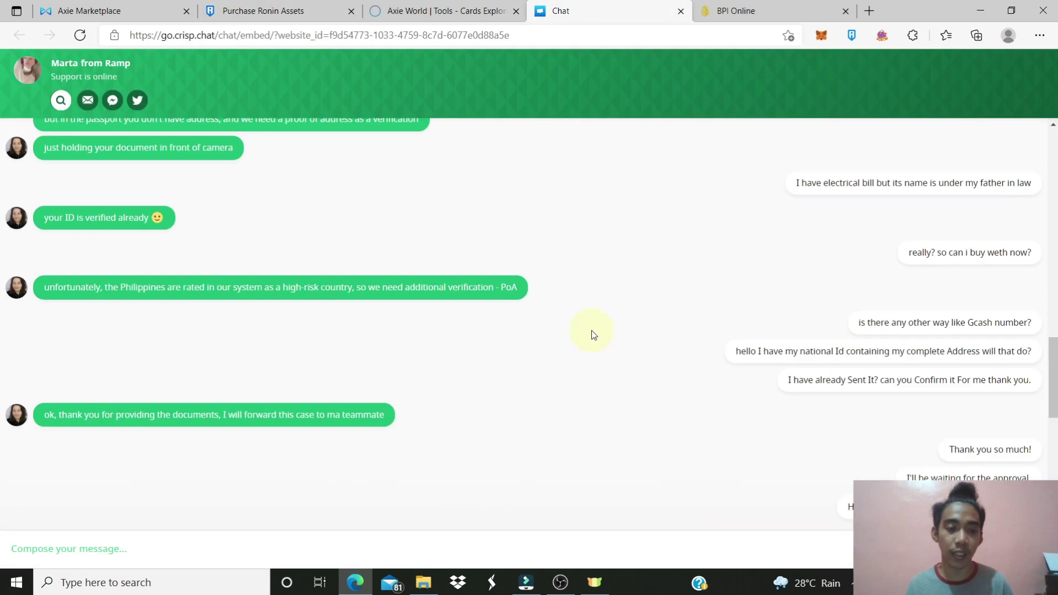
scroll(590, 337, down, 6)
scroll(588, 337, down, 5)
scroll(589, 336, up, 7)
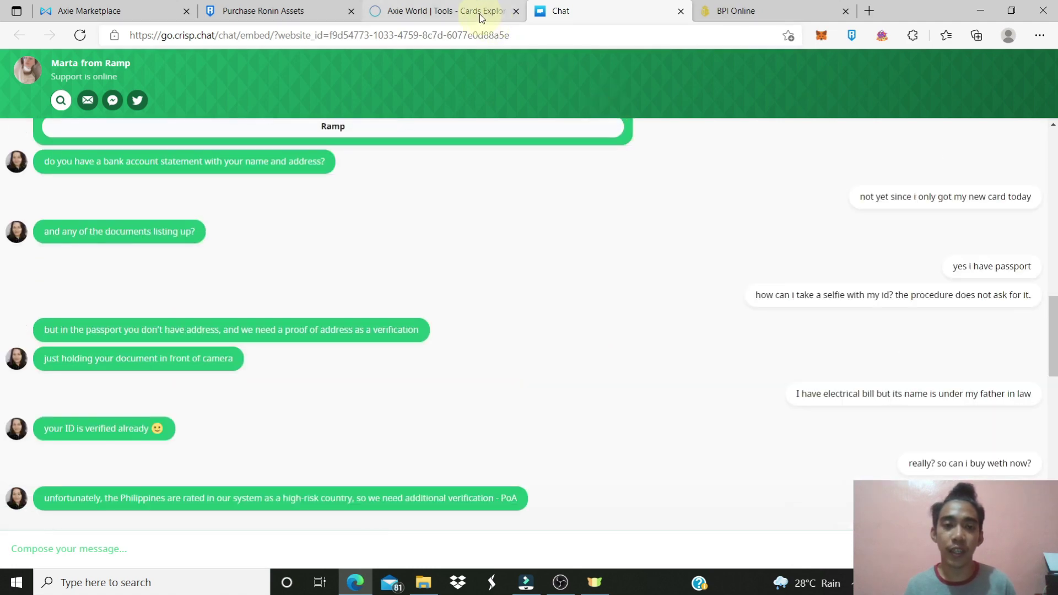
click(333, 17)
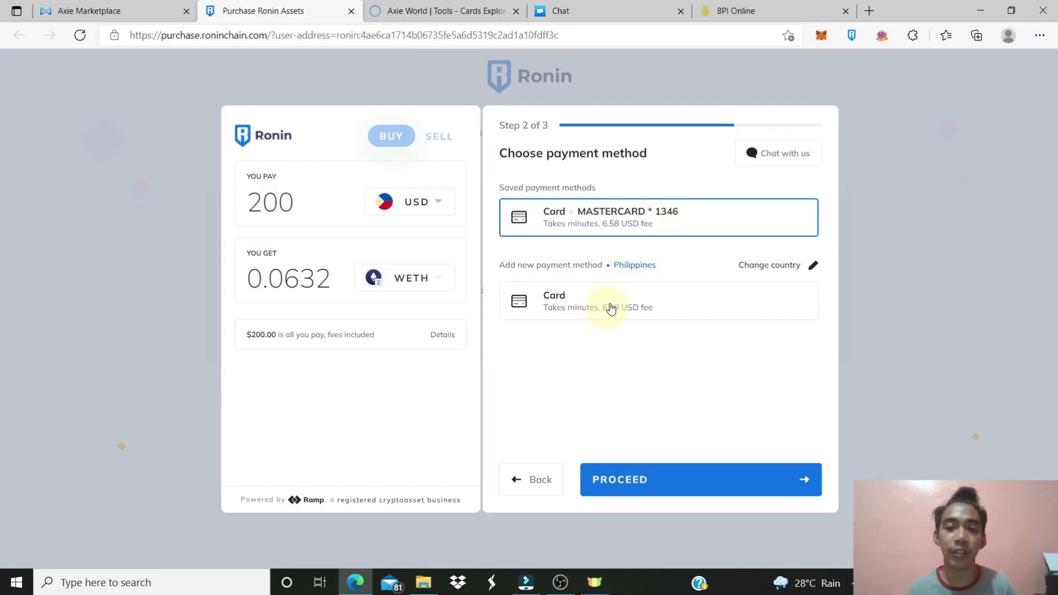
Switch between BPI Online and the Ramp tab, ending on the debit card's access settings with e-commerce off
click(736, 11)
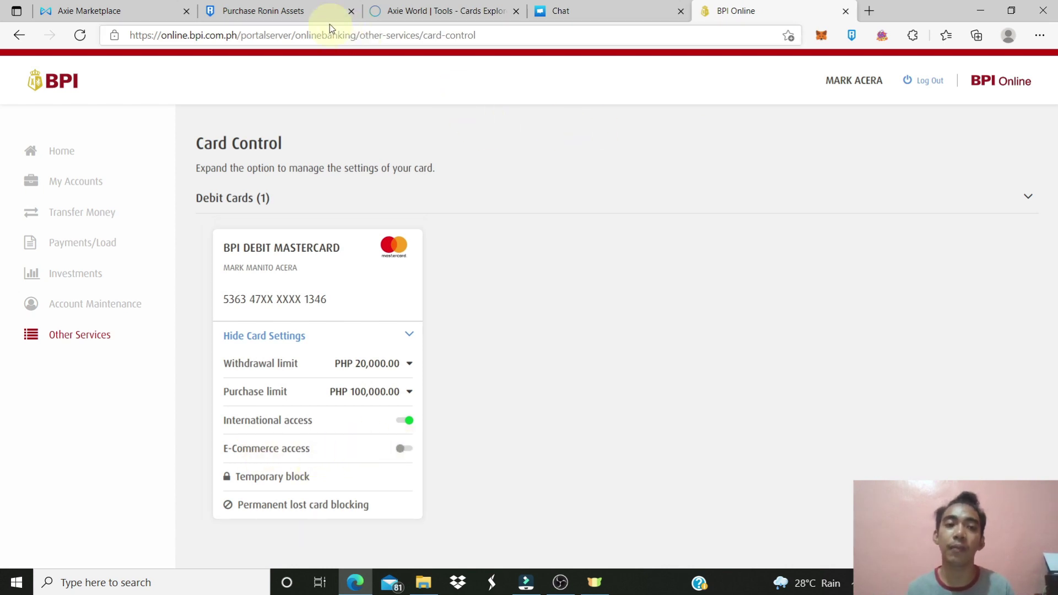
click(287, 11)
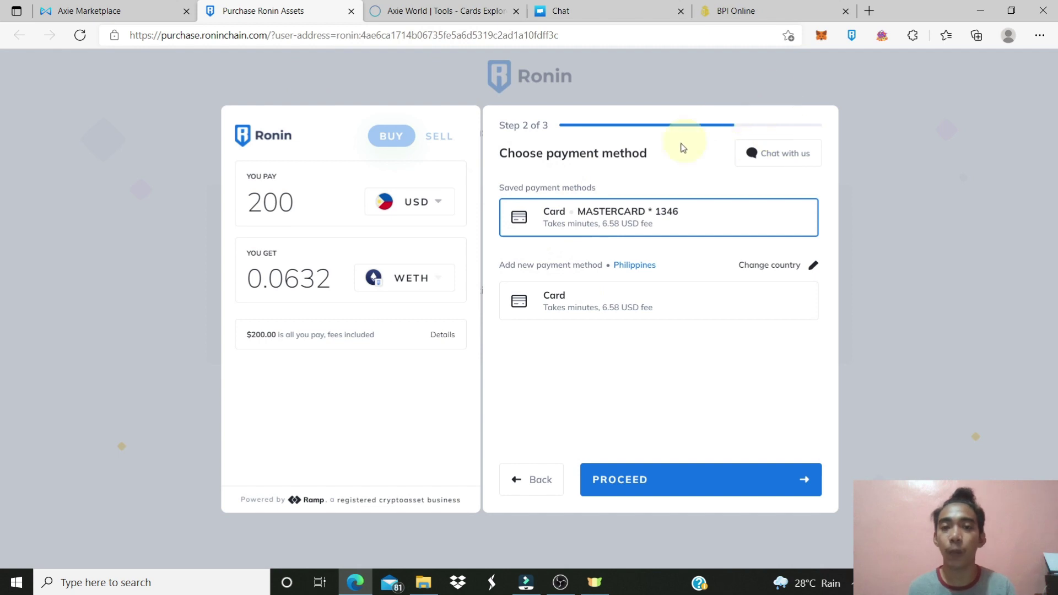
click(736, 11)
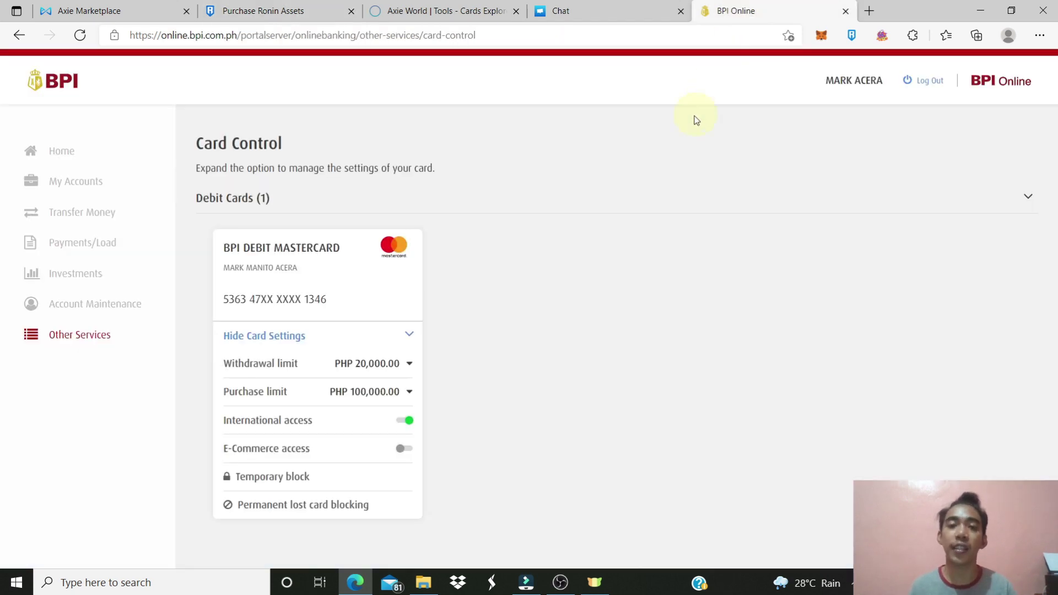